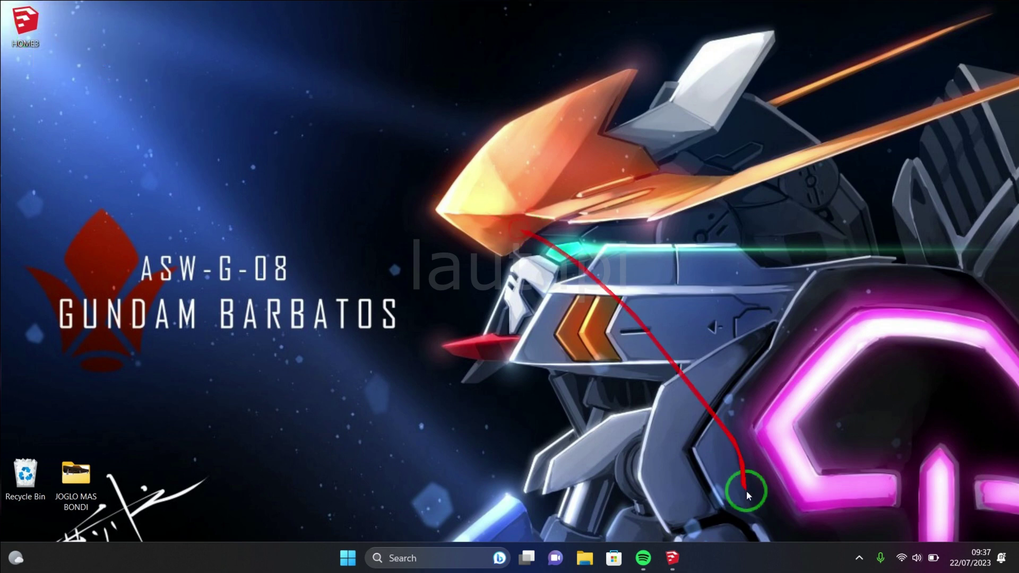
- Restore SketchUp Pro 2018 from the taskbar and focus its blank Untitled model
click(680, 567)
click(511, 228)
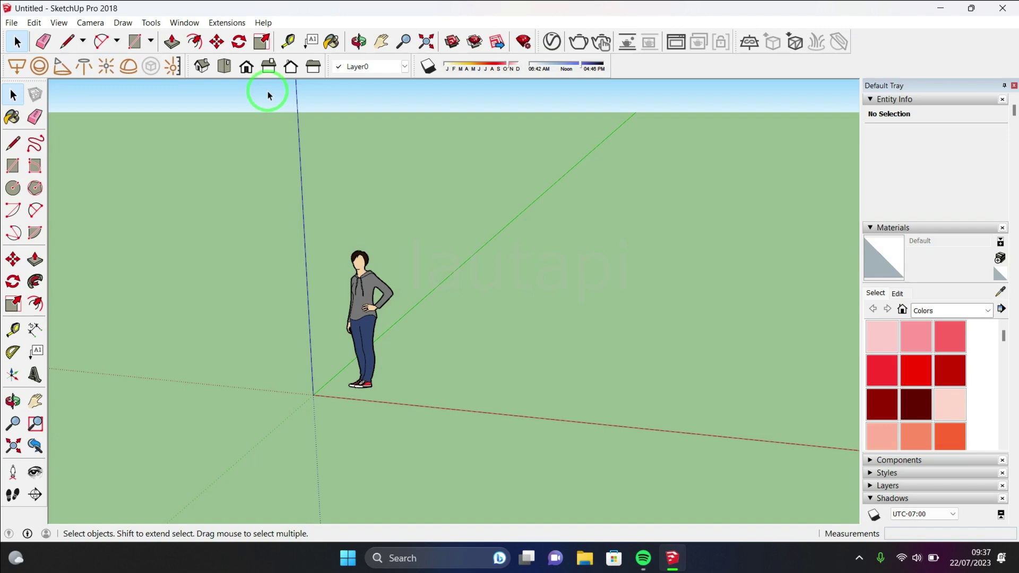
click(12, 23)
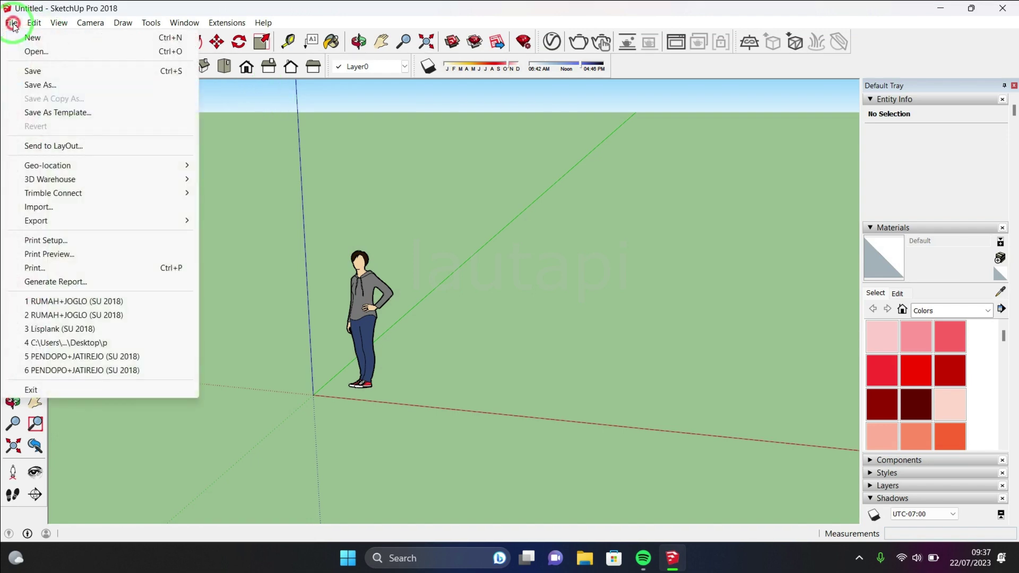
click(60, 55)
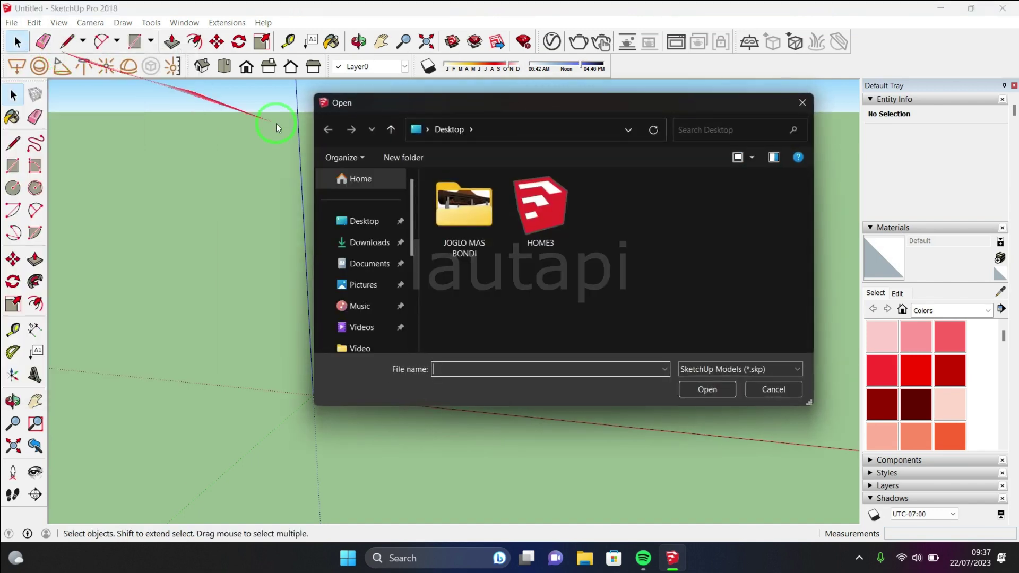
click(519, 227)
click(703, 389)
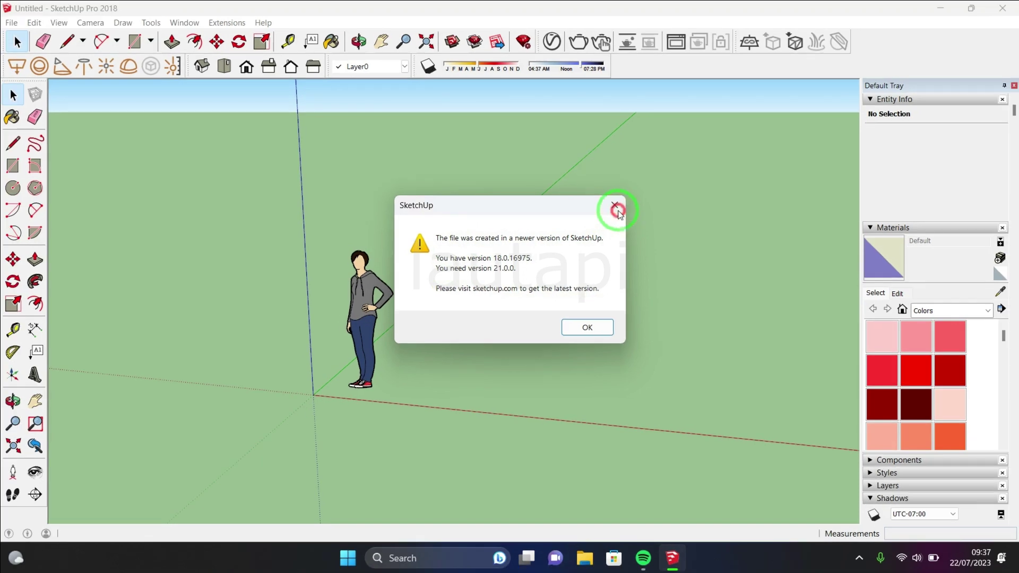
click(616, 209)
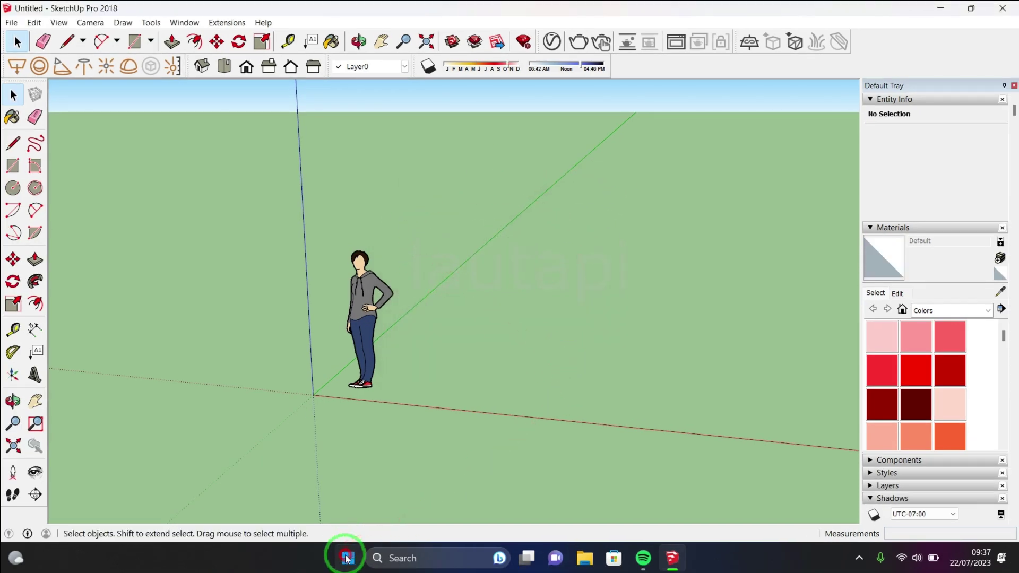
- Search '3d warehouse plugin' in Edge and open the SketchUp Extension Warehouse result
click(347, 558)
click(354, 176)
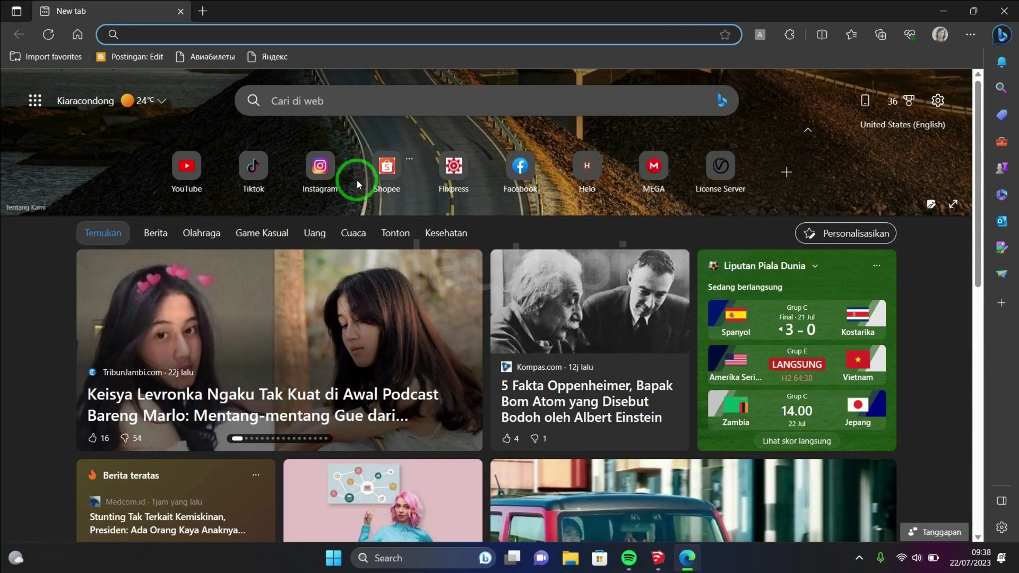
text(3d)
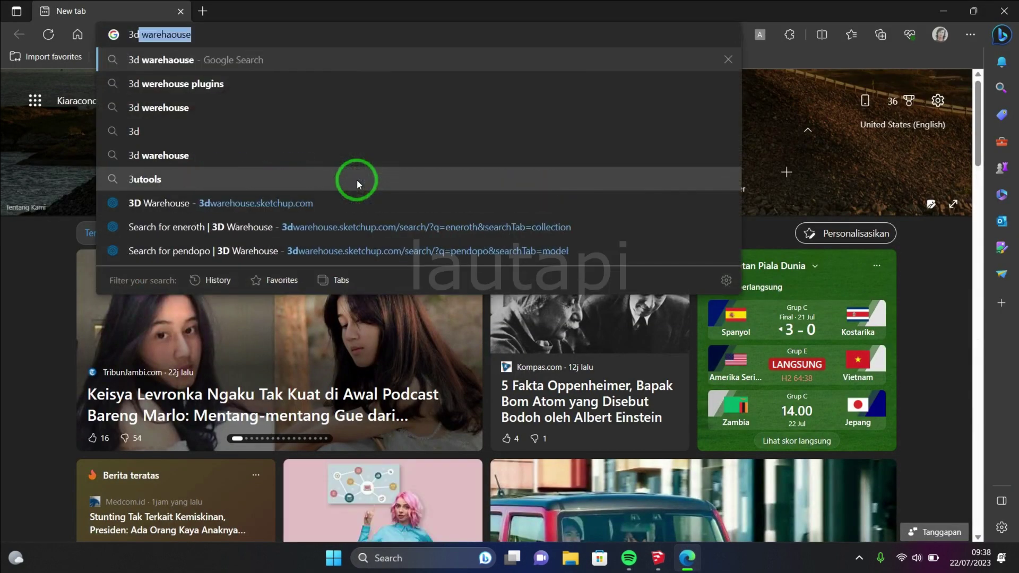
text( warehouse plugin)
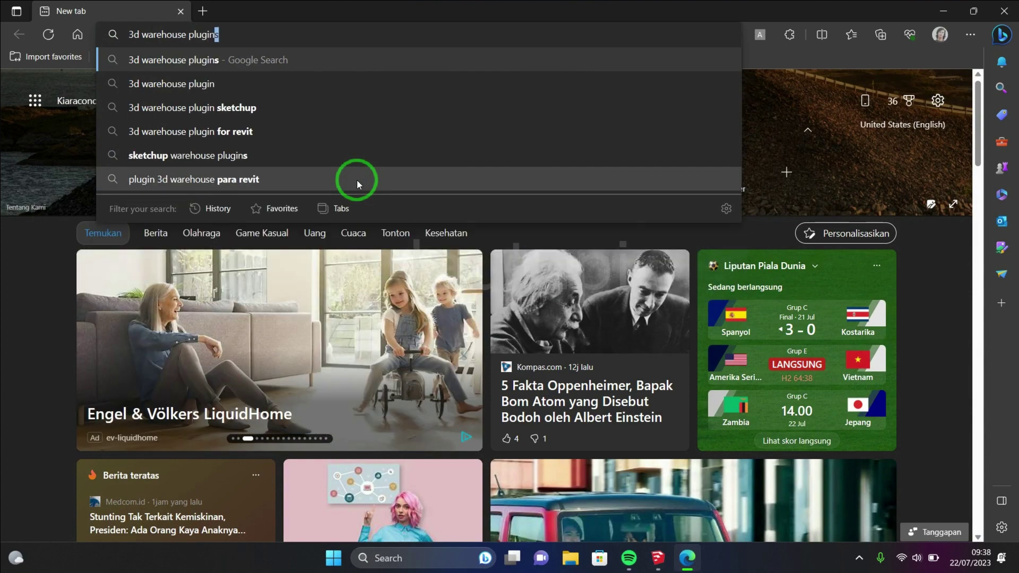
key(Return)
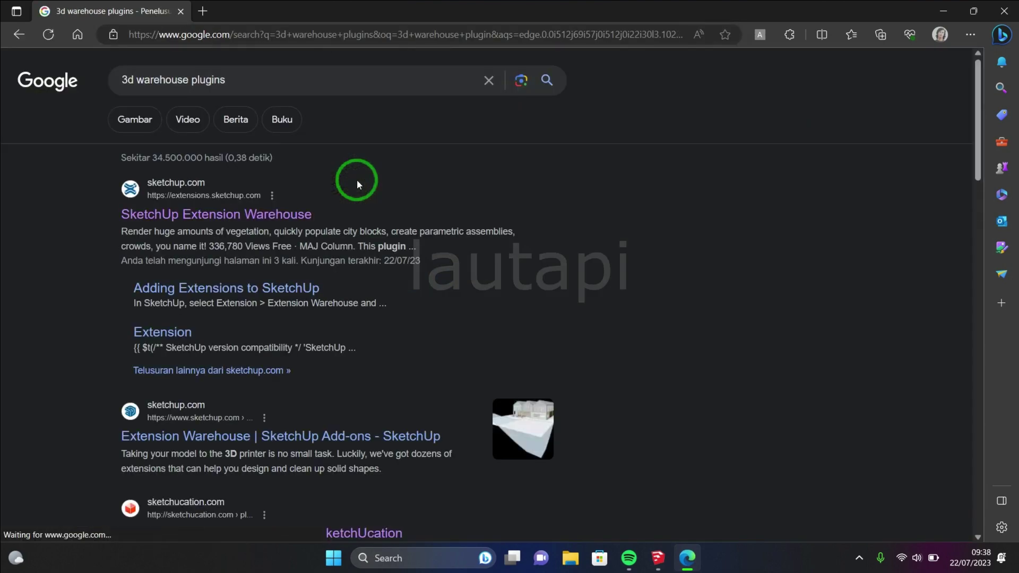
click(295, 215)
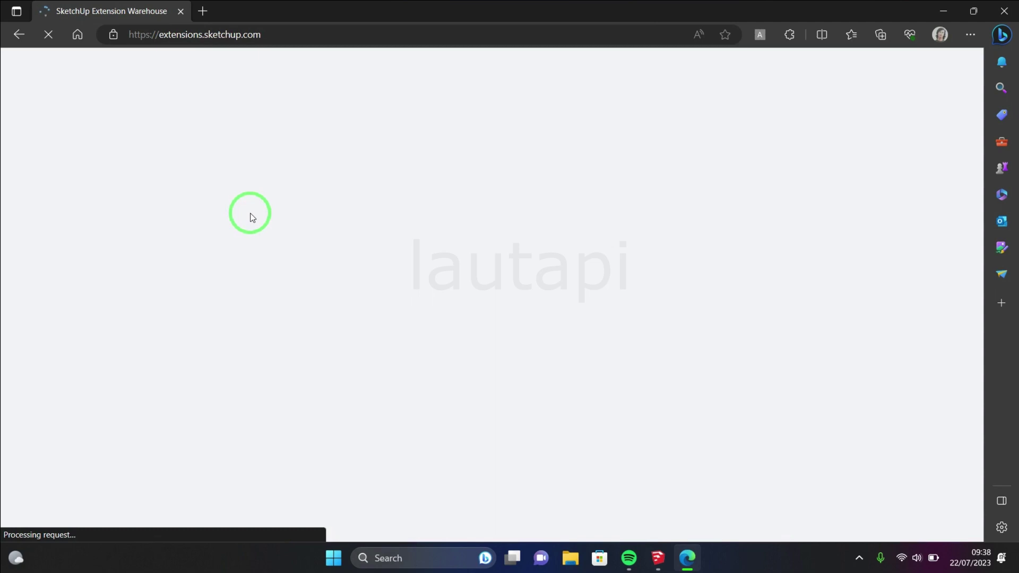
click(324, 72)
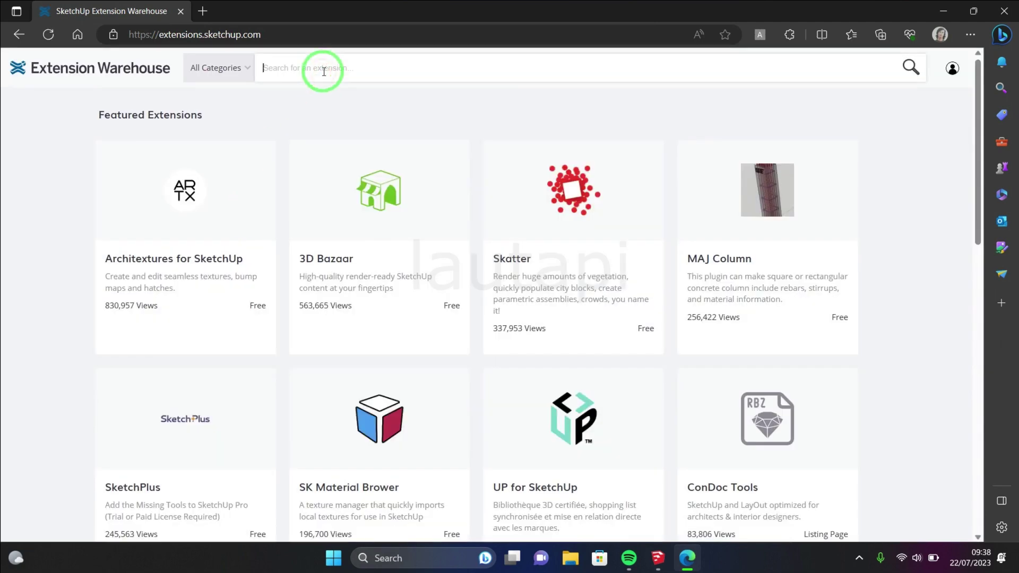
- Open the Eneroth Open Newer Version extension page in the warehouse, then return to SketchUp
text(enerot)
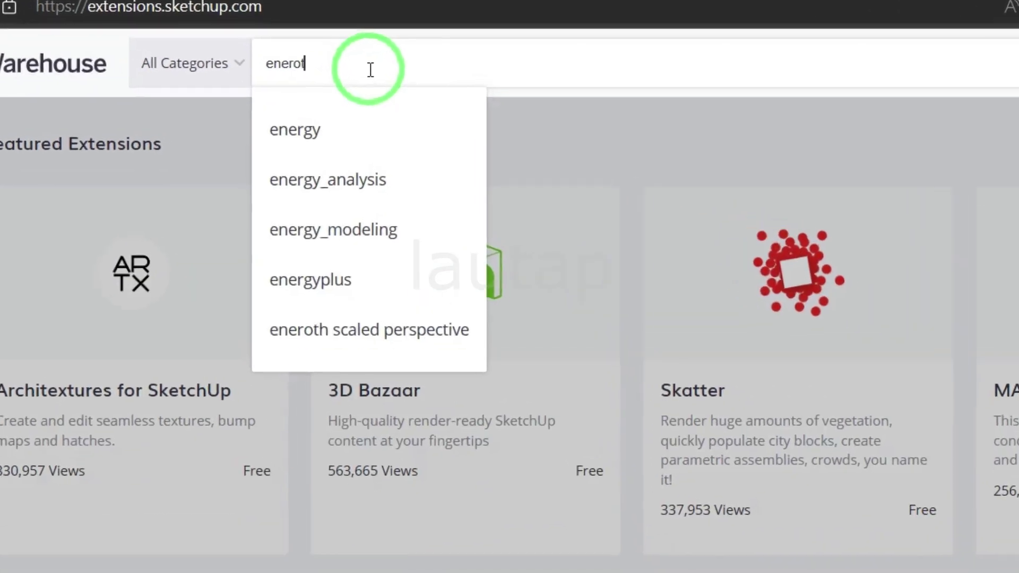
text(h)
text( op)
text(en)
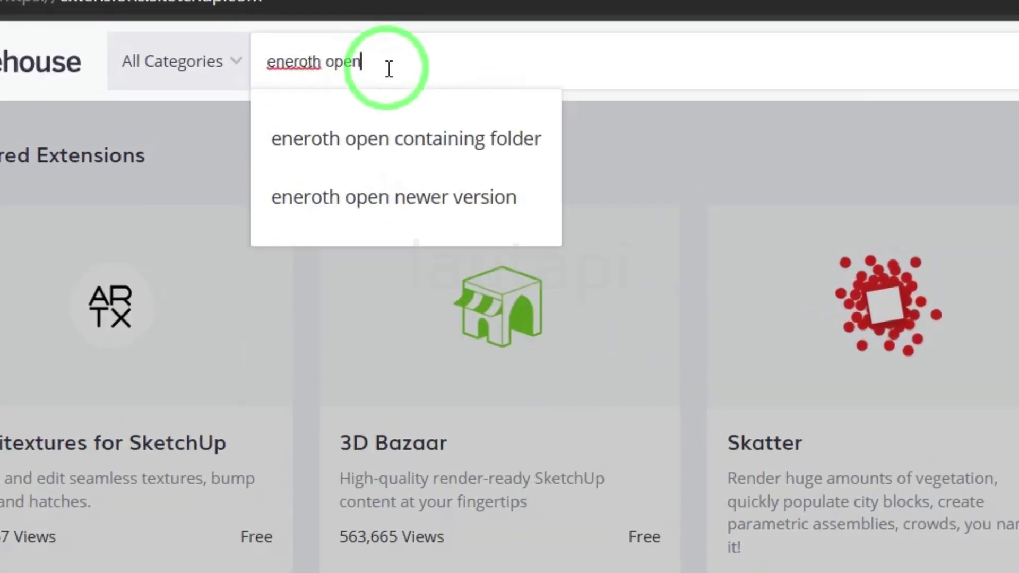
click(413, 217)
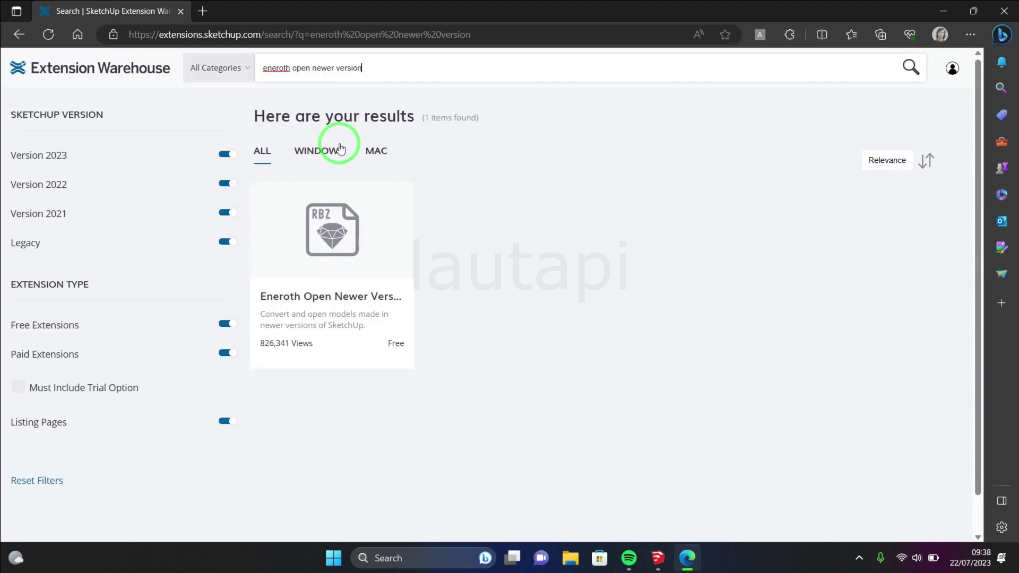
click(343, 263)
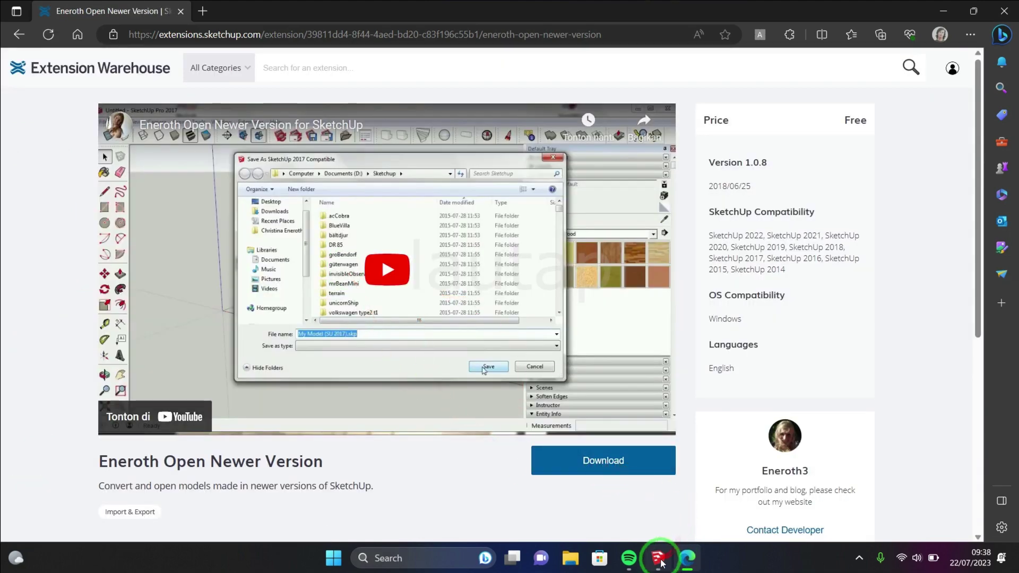
click(660, 560)
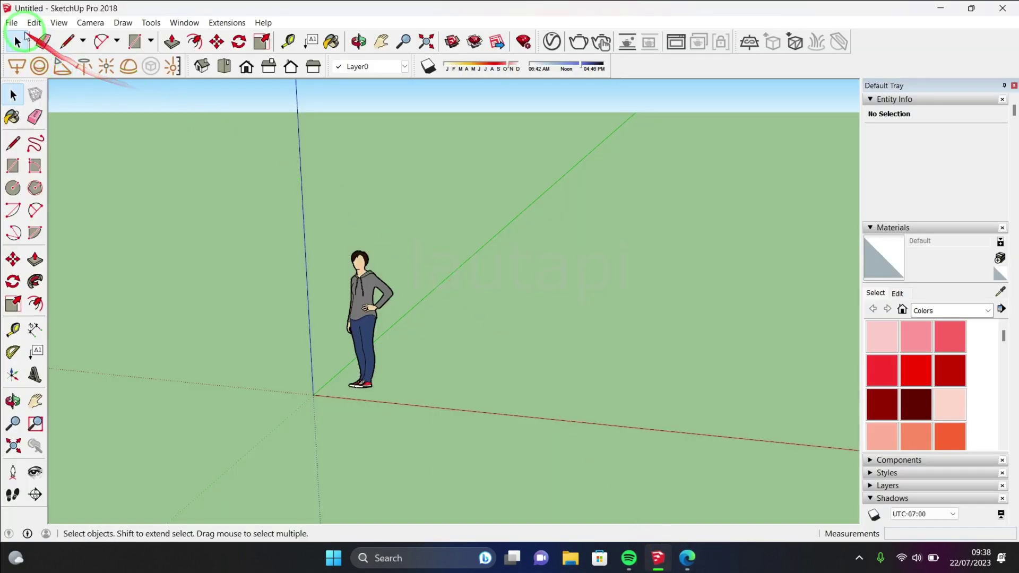
- Dismiss the File menu and minimize SketchUp to reveal the extension page
click(12, 24)
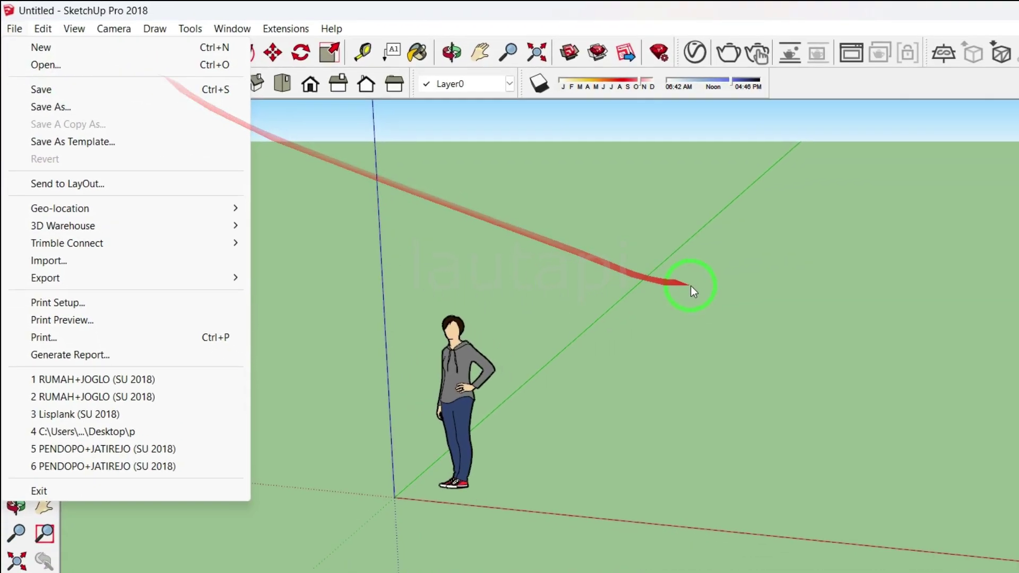
click(700, 289)
click(943, 11)
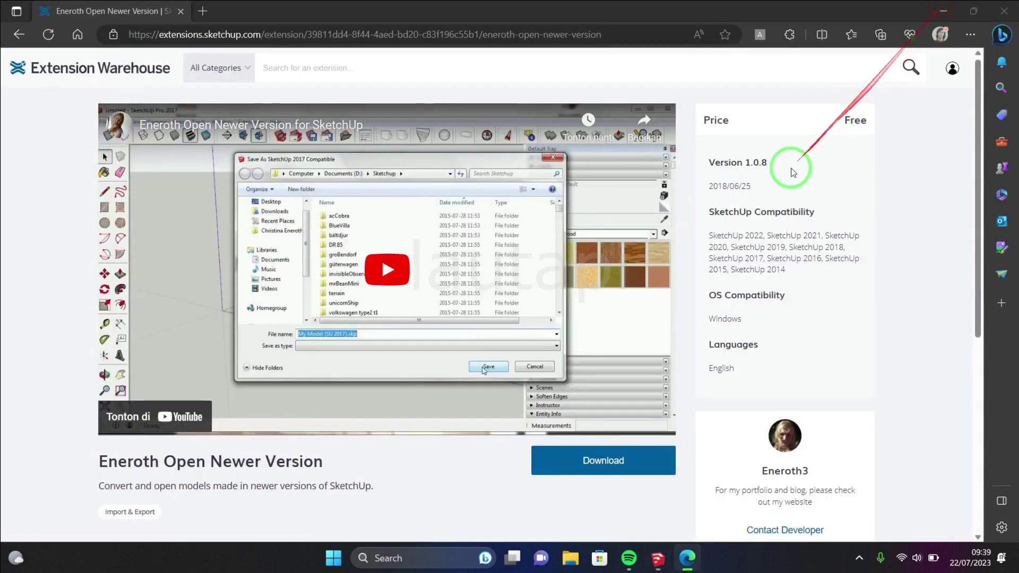
- Download the extension file ene_open_newer_version_v1.0.8.rbz
click(619, 467)
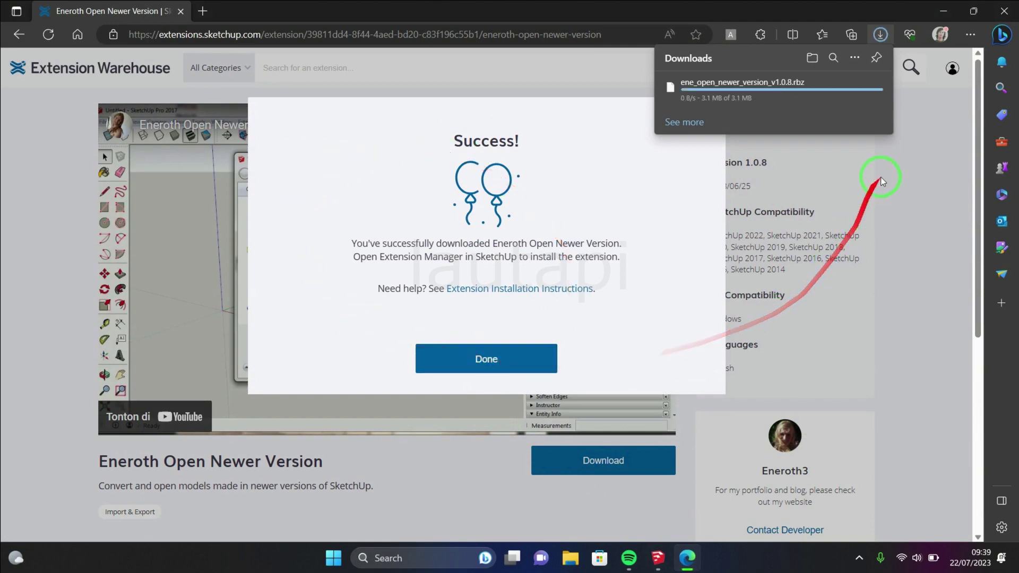
click(928, 115)
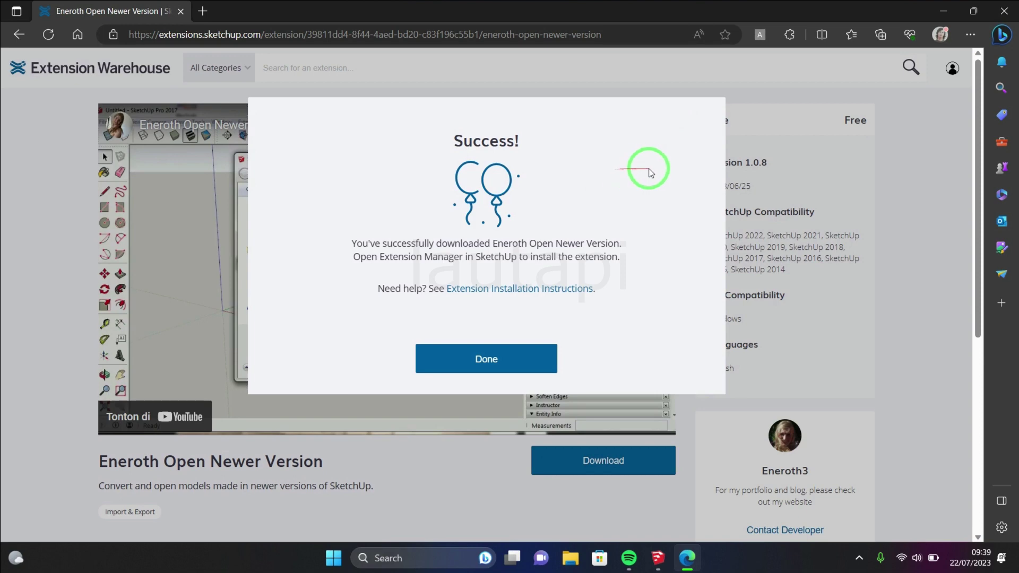
click(493, 358)
- Show the downloaded .rbz file in its folder from Edge's Downloads list
click(970, 34)
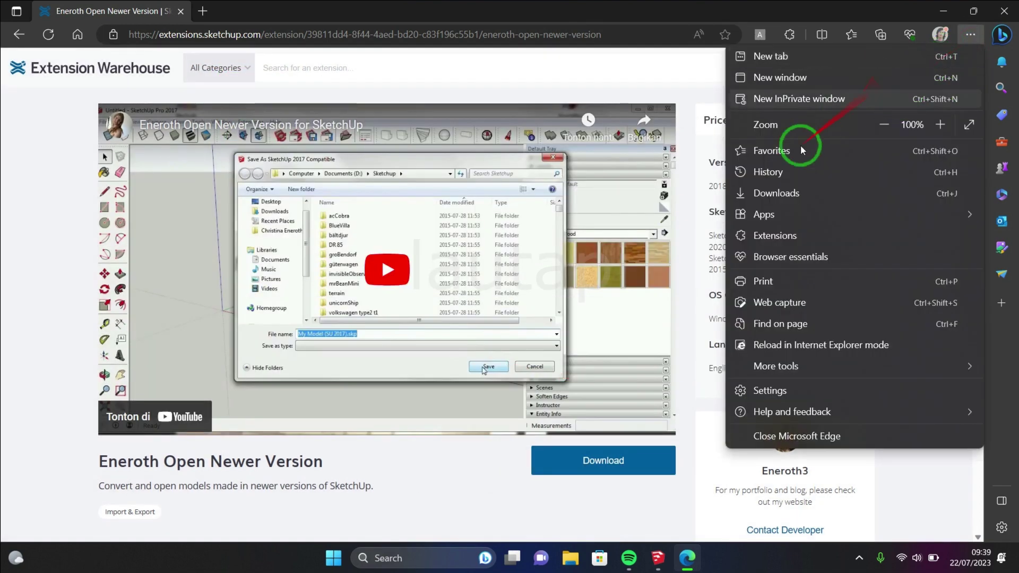
click(798, 194)
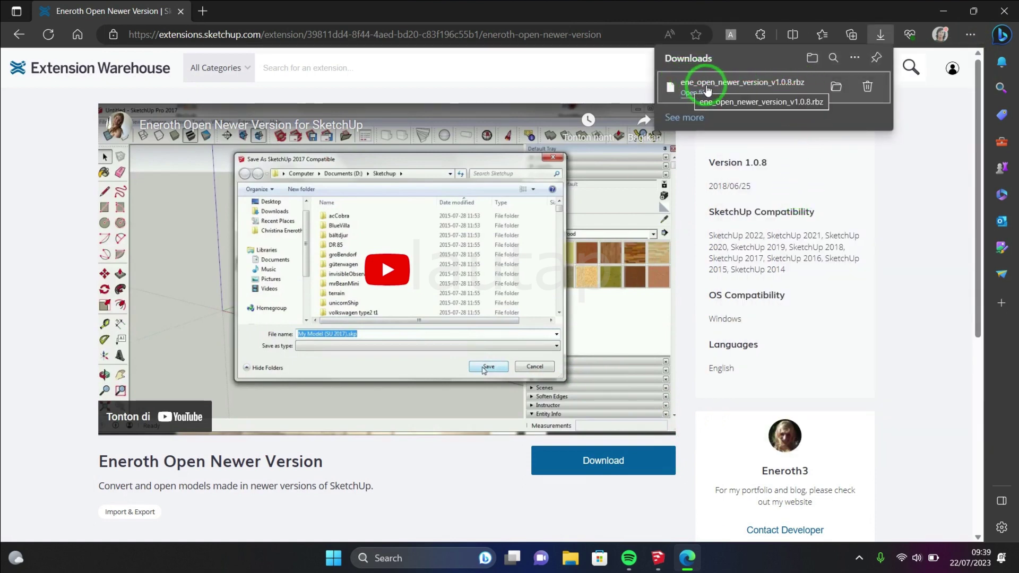
click(835, 88)
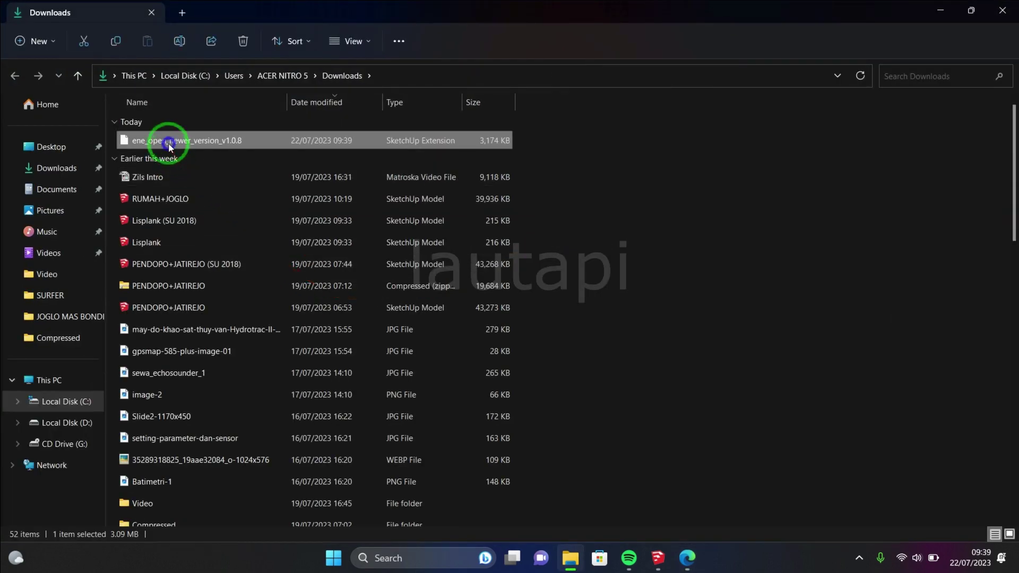
- Move ene_open_newer_version_v1.0.8 from Downloads to the Desktop, then return to SketchUp
right_click(168, 141)
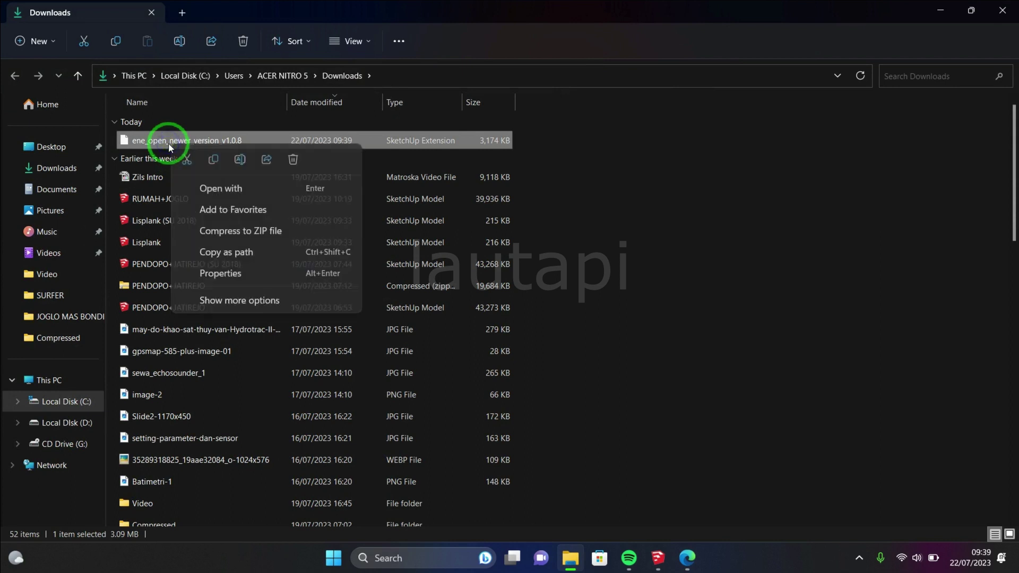
click(188, 159)
click(51, 146)
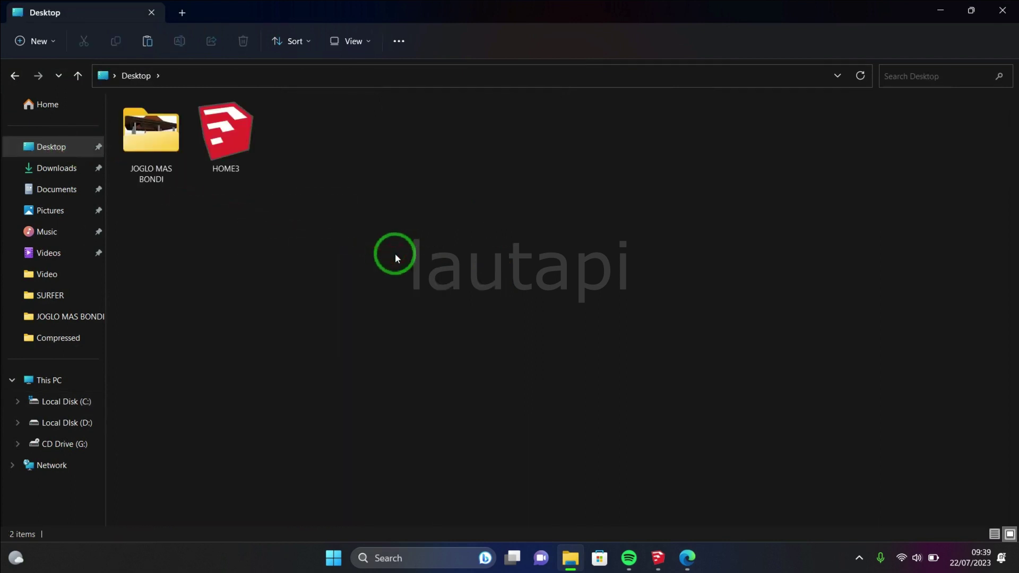
key(ctrl+v)
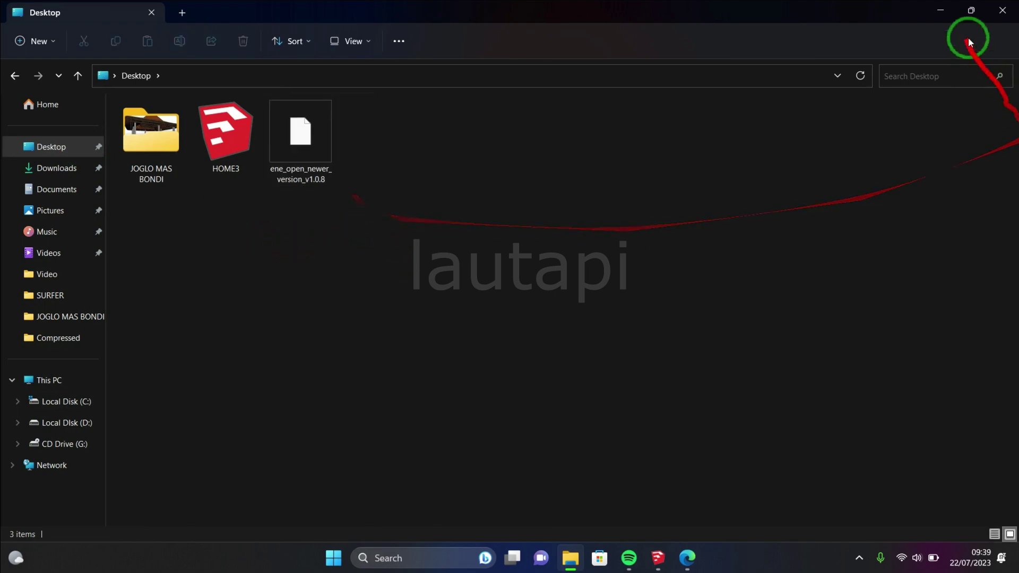
click(941, 10)
click(658, 557)
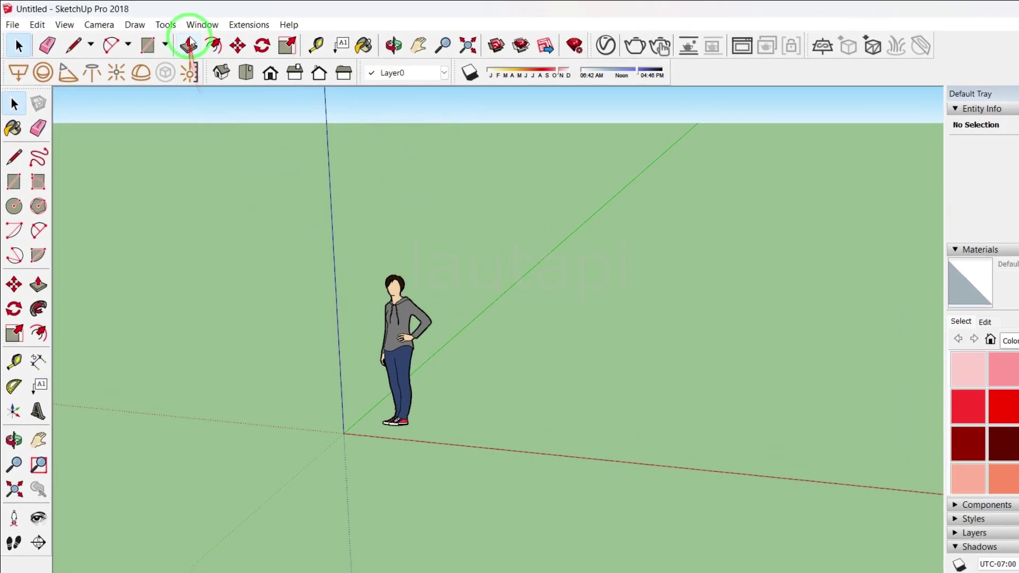
- Install ene_open_newer_version_v1.0.8 from the Desktop through the Extension Manager
click(223, 33)
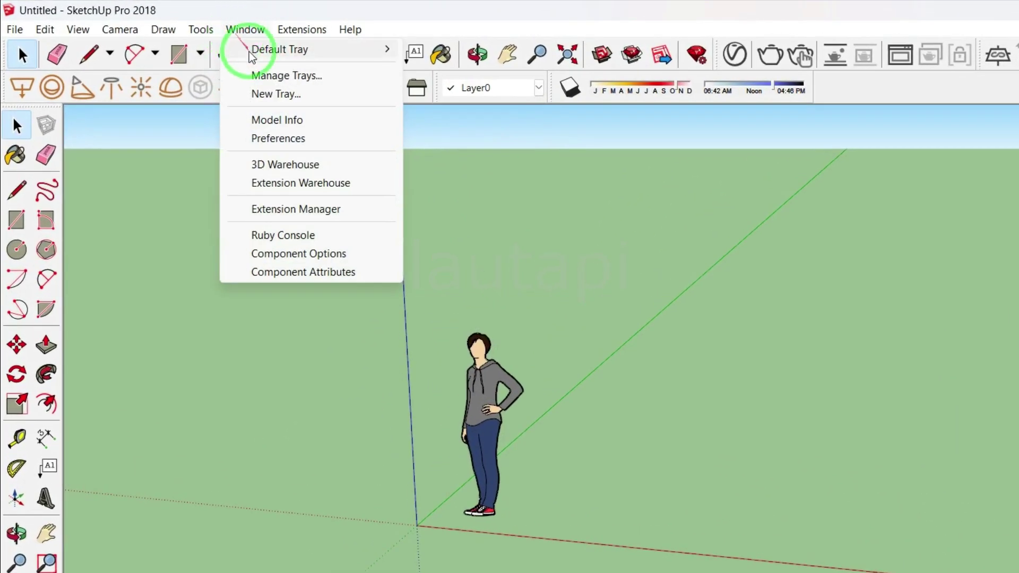
click(281, 210)
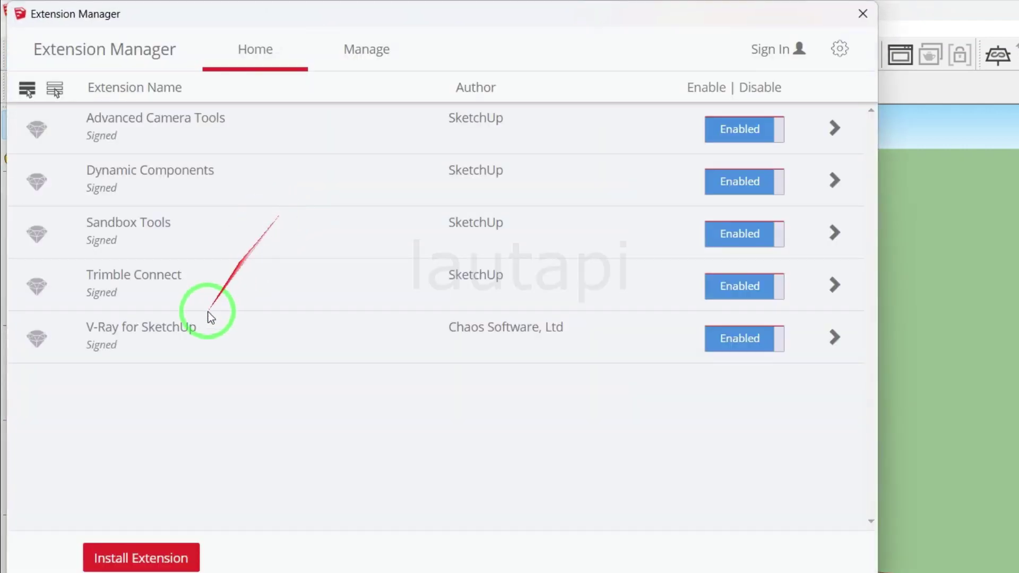
click(162, 559)
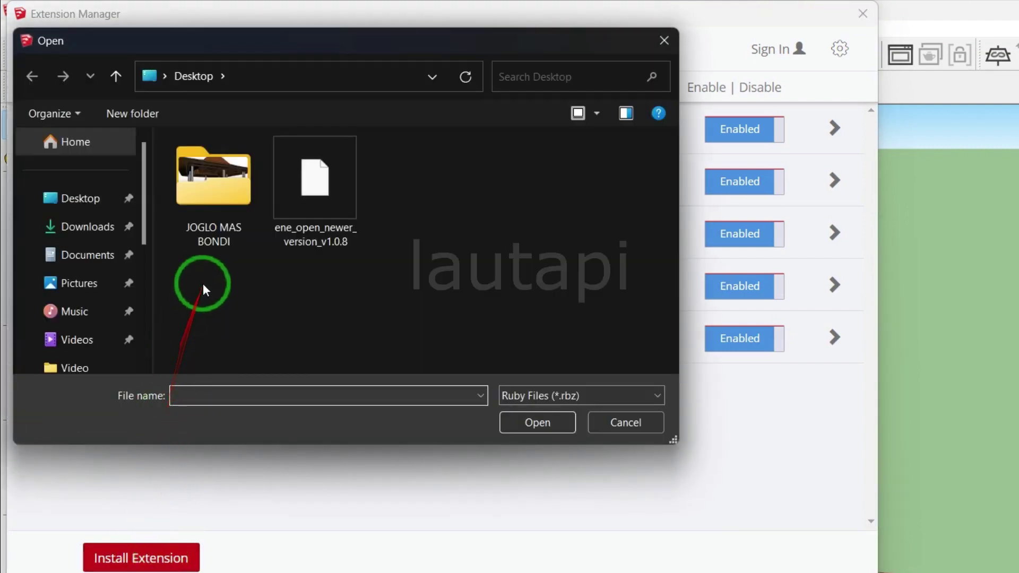
click(79, 199)
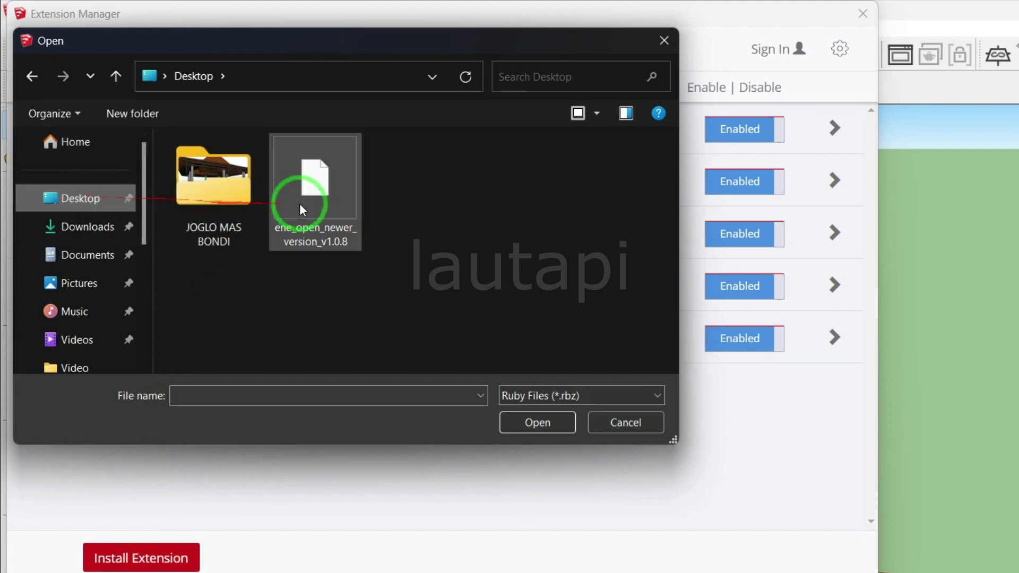
click(316, 190)
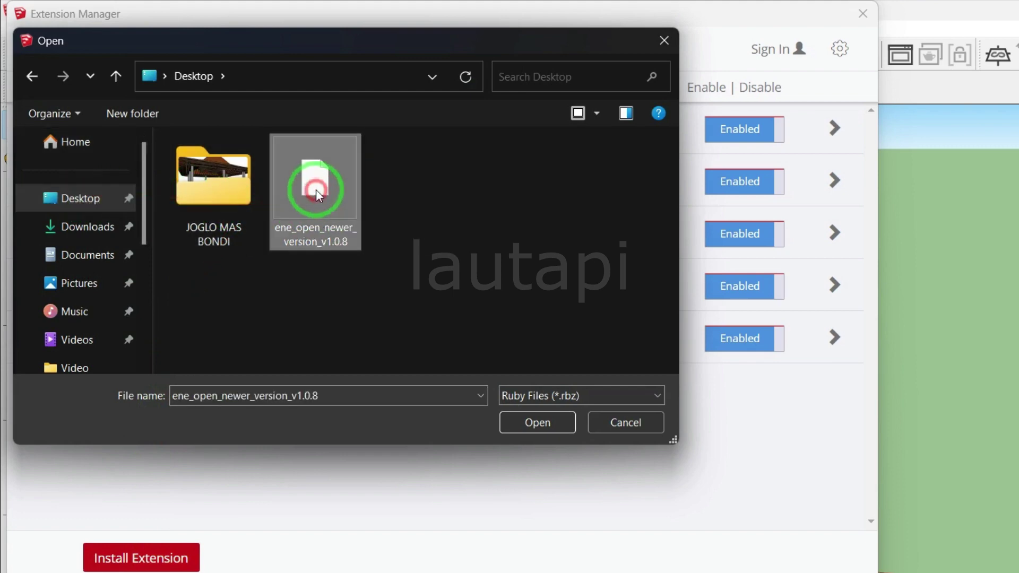
click(562, 428)
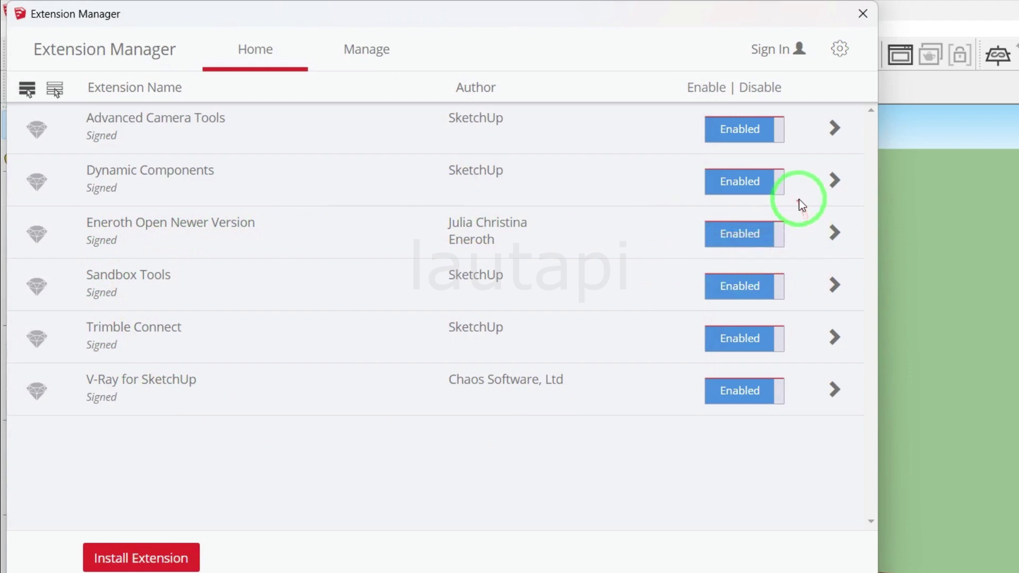
click(870, 15)
- Open HOME3 via File > Open Newer Version, saving the compatible copy HOME3 (SU 2018)
click(12, 30)
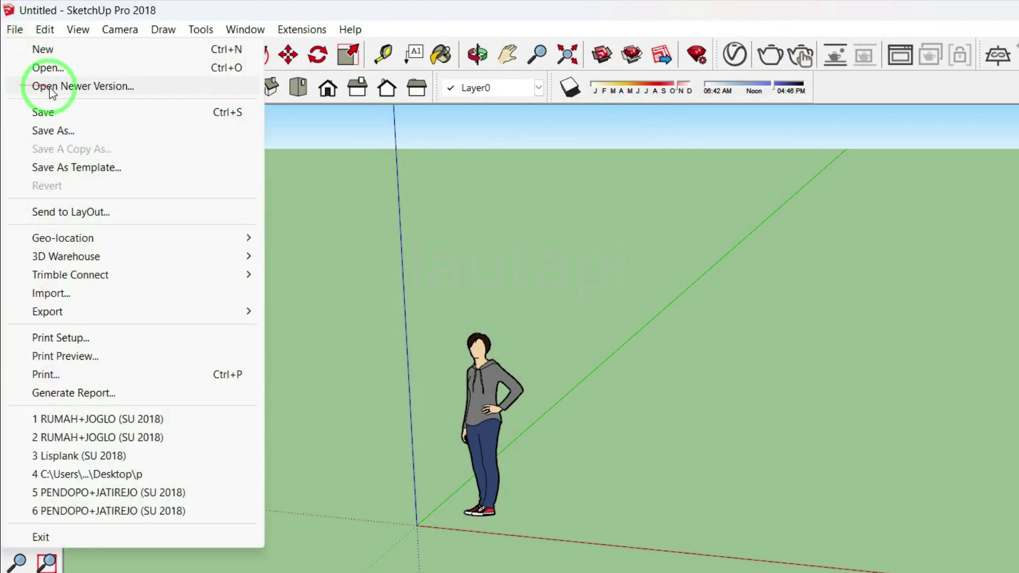
click(123, 88)
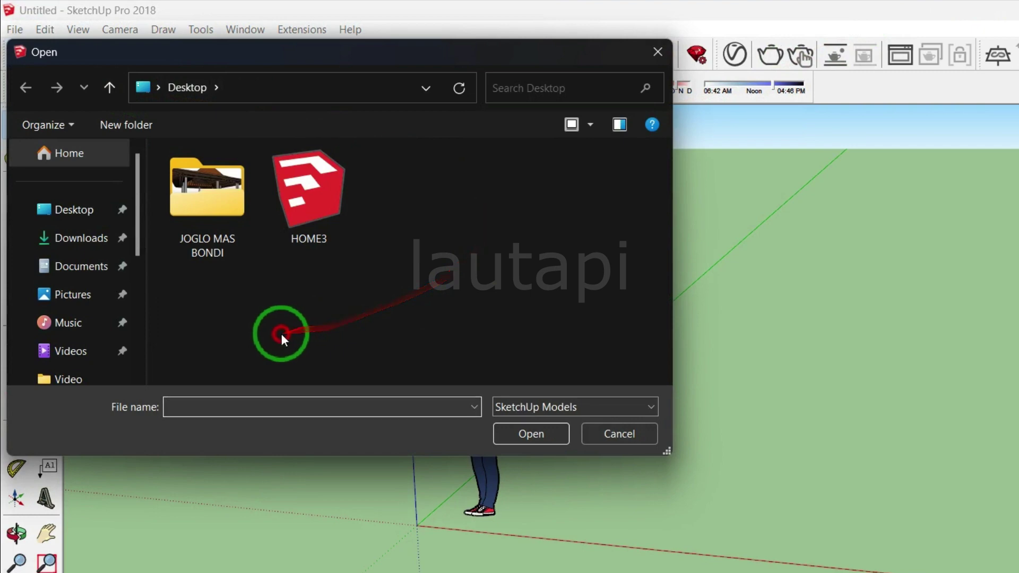
click(315, 210)
click(520, 434)
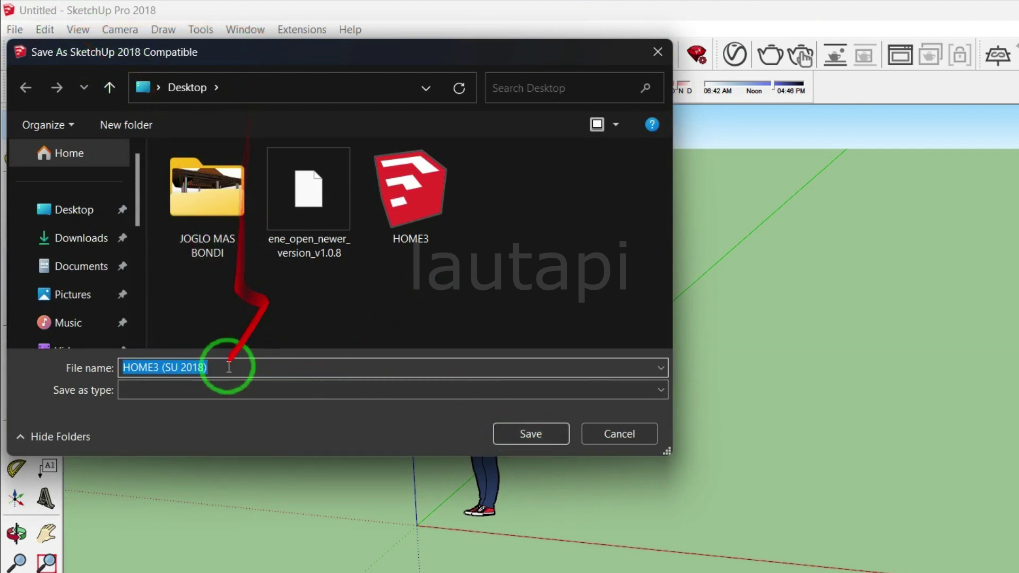
click(524, 429)
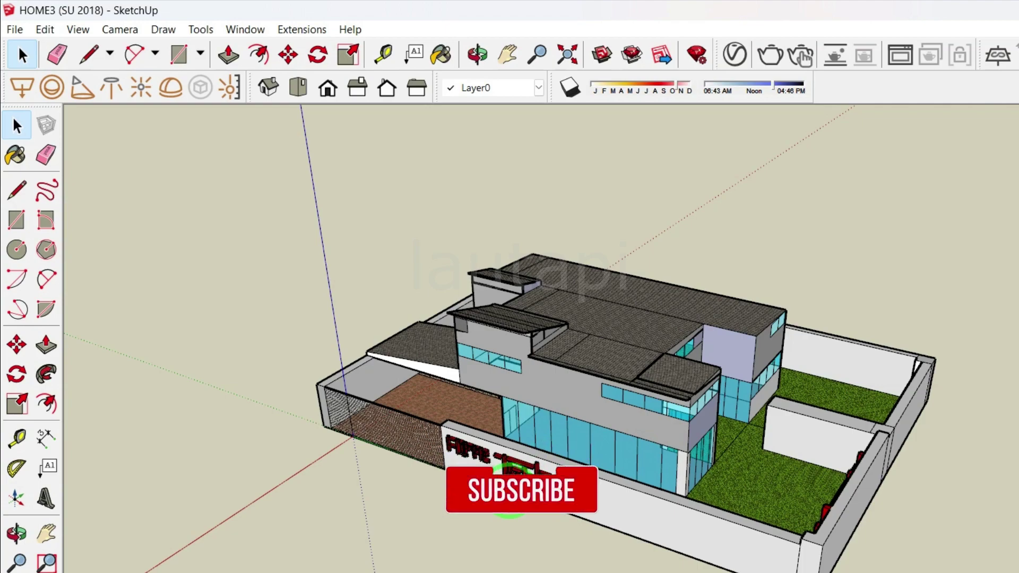
middle_drag(526, 493, 597, 461)
mouse_move(512, 462)
middle_down()
mouse_move(769, 455)
mouse_move(796, 419)
mouse_move(496, 516)
mouse_move(584, 425)
mouse_move(588, 434)
mouse_move(489, 439)
mouse_move(660, 462)
mouse_move(510, 492)
mouse_move(519, 455)
mouse_move(752, 492)
mouse_move(531, 511)
mouse_move(683, 512)
mouse_move(489, 466)
mouse_move(727, 429)
mouse_move(519, 416)
mouse_move(723, 391)
mouse_move(416, 411)
mouse_move(483, 428)
mouse_move(549, 405)
middle_up()
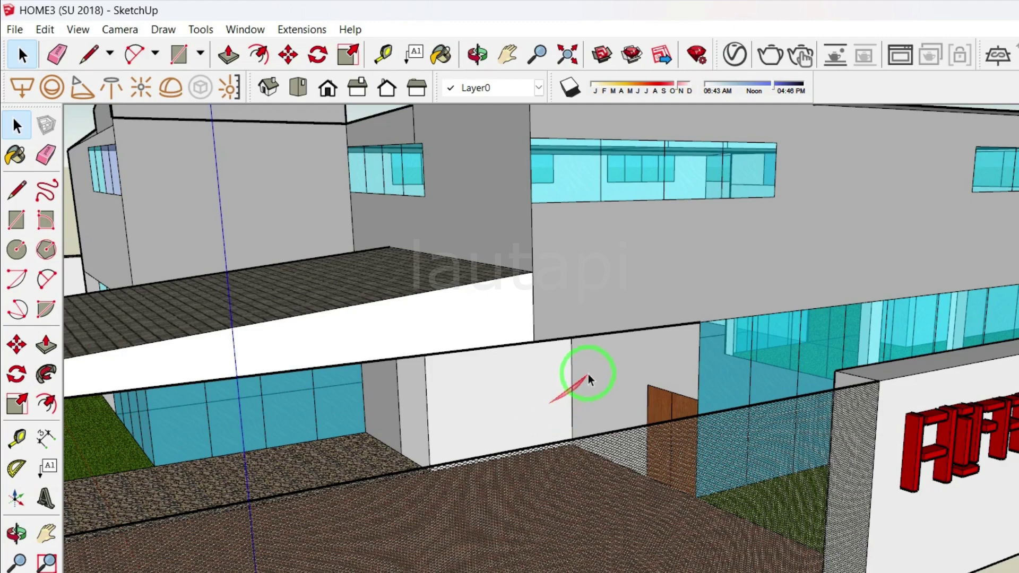
scroll(589, 379, down, 3)
scroll(589, 379, down, 3)
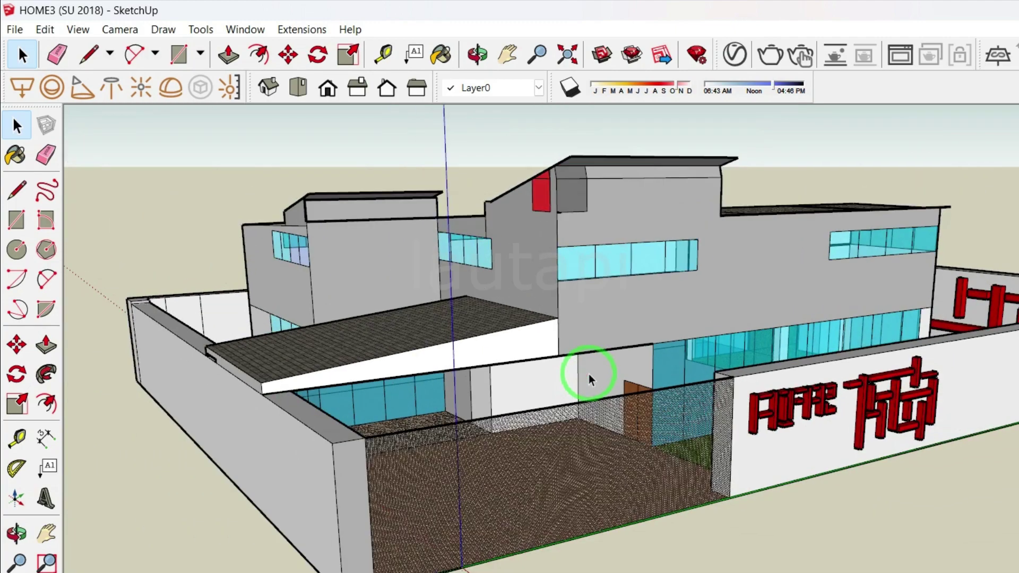
mouse_move(614, 359)
middle_down()
mouse_move(546, 391)
mouse_move(720, 391)
mouse_move(652, 409)
mouse_move(504, 364)
mouse_move(508, 376)
middle_up()
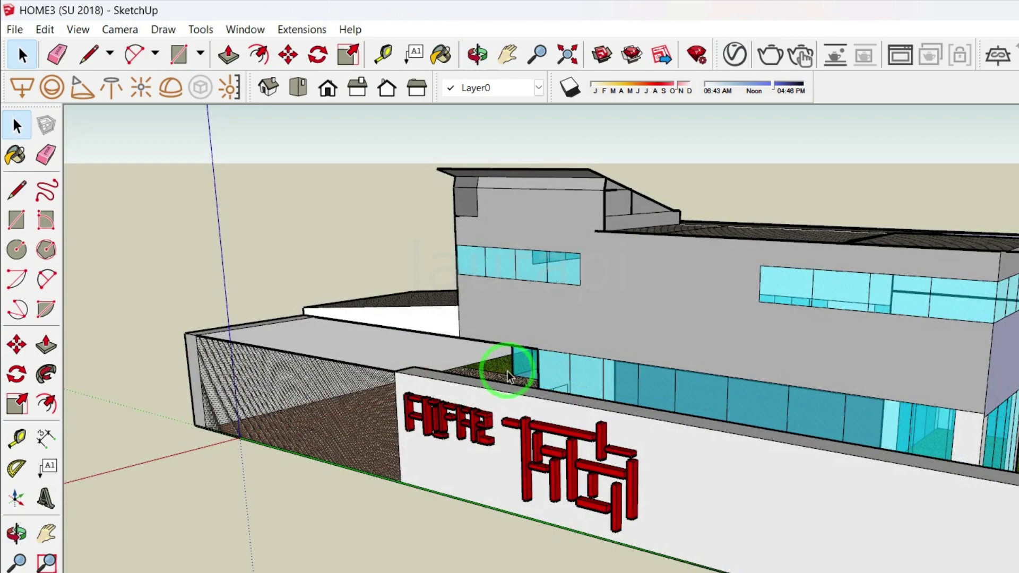